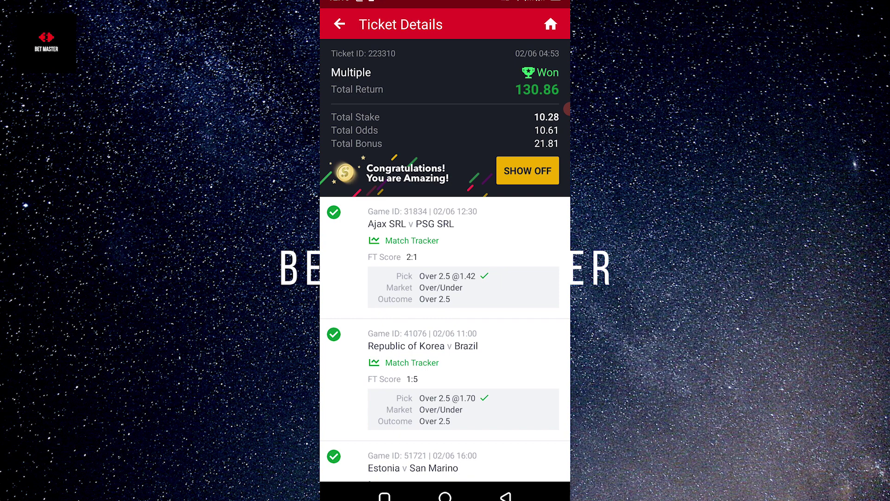
{"action": "scroll", "coordinate": [446, 278], "scroll_direction": "down", "scroll_amount": 8}
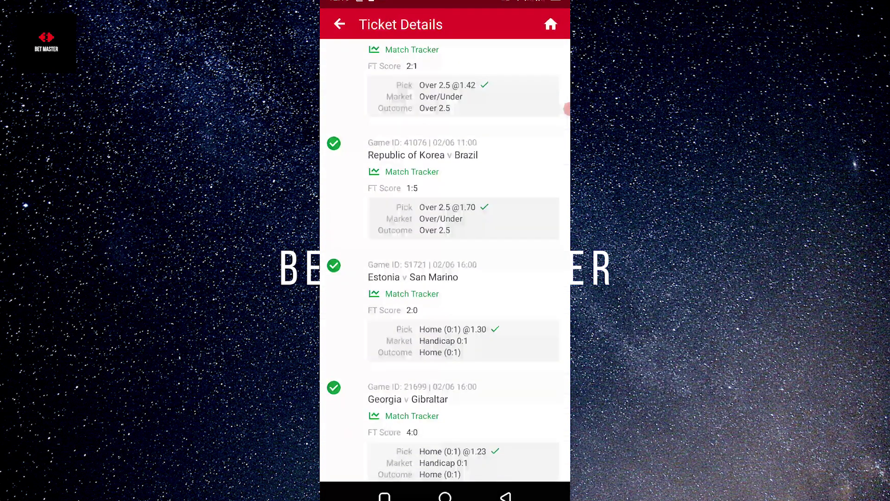
{"action": "scroll", "coordinate": [445, 278], "scroll_direction": "down", "scroll_amount": 4}
{"action": "scroll", "coordinate": [446, 279], "scroll_direction": "down", "scroll_amount": 4}
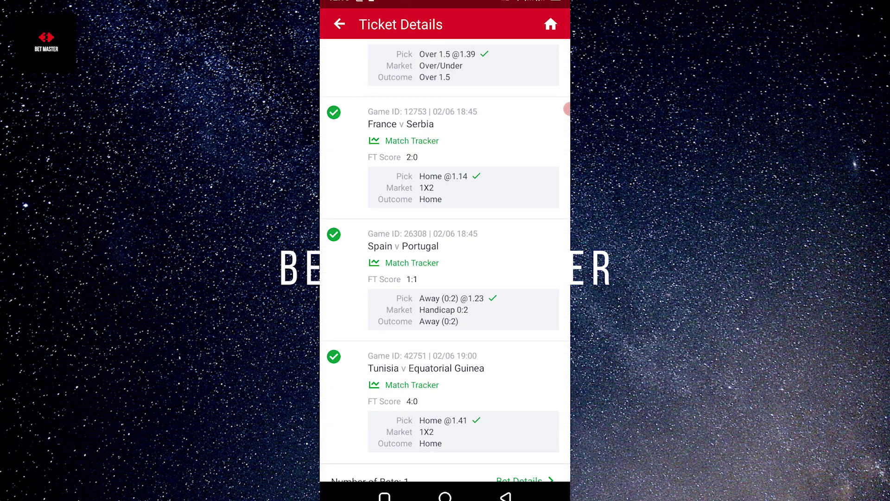
{"action": "scroll", "coordinate": [445, 278], "scroll_direction": "up", "scroll_amount": 5}
{"action": "scroll", "coordinate": [446, 278], "scroll_direction": "up", "scroll_amount": 5}
{"action": "scroll", "coordinate": [446, 278], "scroll_direction": "up", "scroll_amount": 5}
{"action": "scroll", "coordinate": [446, 279], "scroll_direction": "up", "scroll_amount": 5}
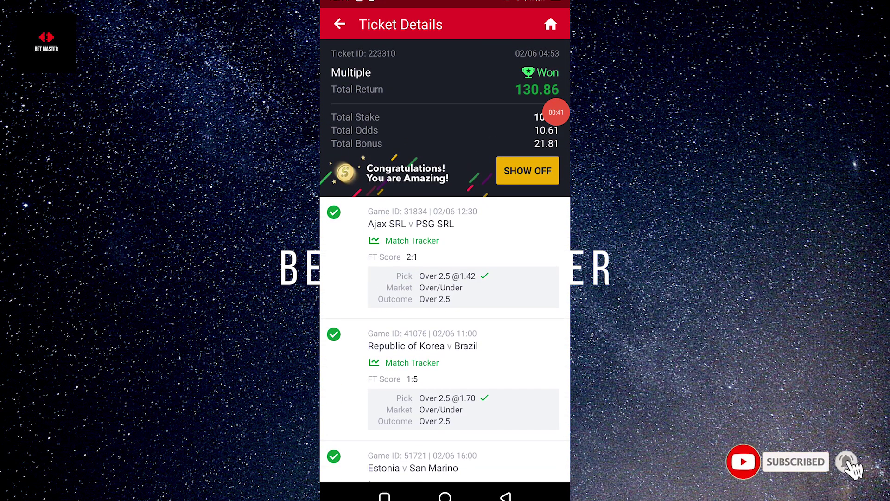
{"action": "scroll", "coordinate": [446, 278], "scroll_direction": "down", "scroll_amount": 5}
{"action": "scroll", "coordinate": [446, 279], "scroll_direction": "down", "scroll_amount": 5}
{"action": "scroll", "coordinate": [445, 278], "scroll_direction": "down", "scroll_amount": 1}
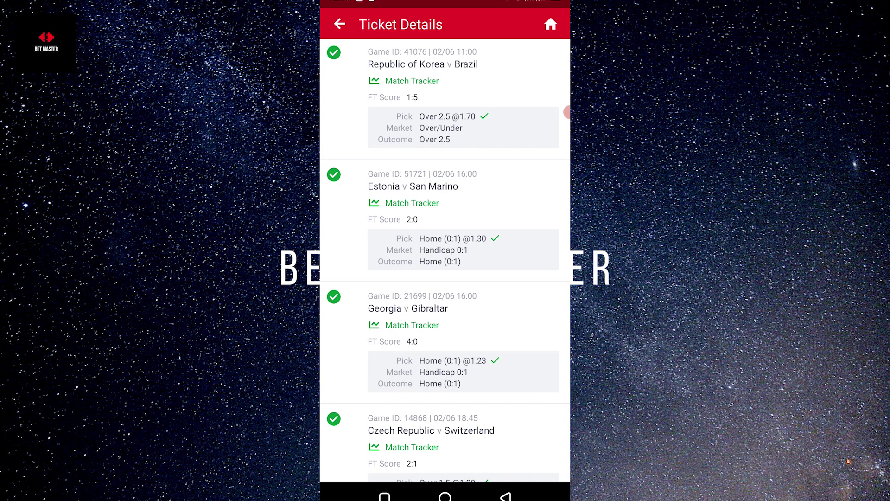
{"action": "scroll", "coordinate": [446, 278], "scroll_direction": "down", "scroll_amount": 5}
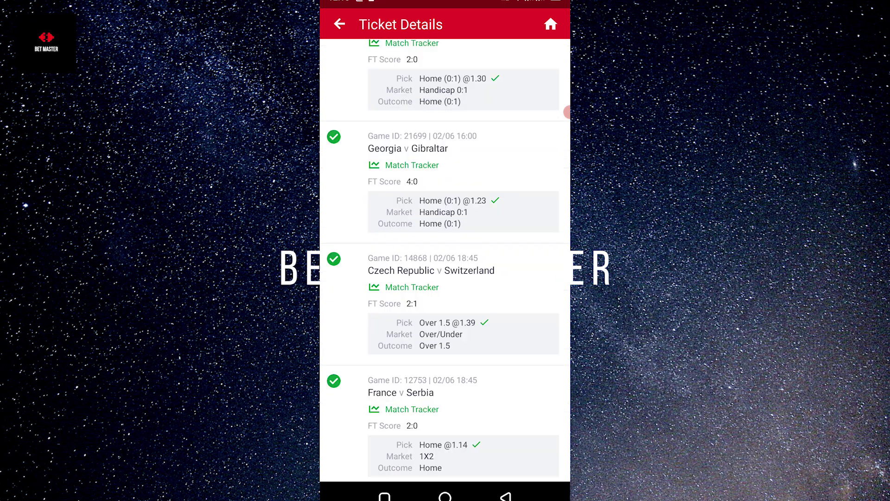
{"action": "scroll", "coordinate": [445, 278], "scroll_direction": "down", "scroll_amount": 3}
{"action": "scroll", "coordinate": [445, 278], "scroll_direction": "down", "scroll_amount": 5}
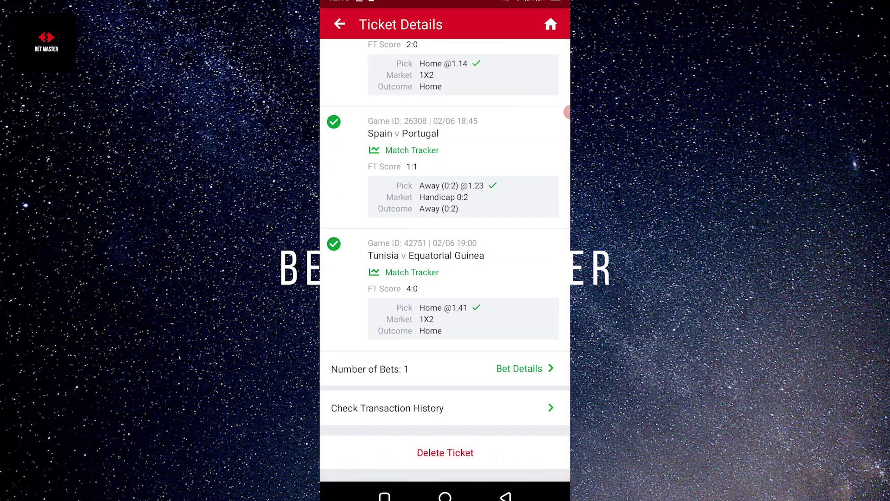
{"action": "scroll", "coordinate": [445, 279], "scroll_direction": "up", "scroll_amount": 5}
{"action": "scroll", "coordinate": [446, 278], "scroll_direction": "up", "scroll_amount": 5}
{"action": "scroll", "coordinate": [446, 278], "scroll_direction": "up", "scroll_amount": 4}
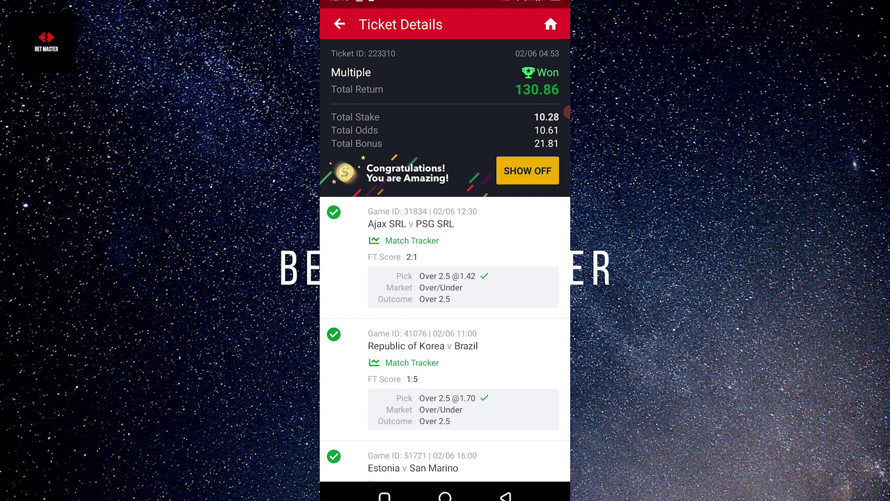
{"action": "scroll", "coordinate": [446, 278], "scroll_direction": "down", "scroll_amount": 5}
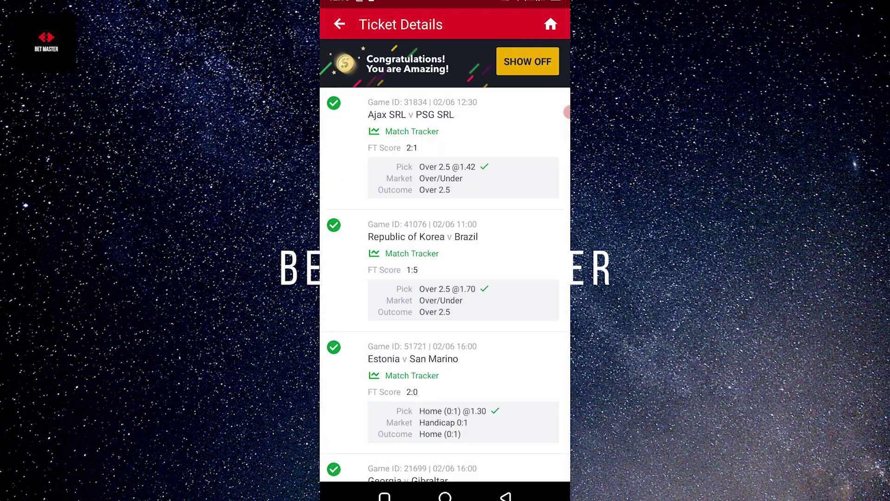
{"action": "scroll", "coordinate": [446, 278], "scroll_direction": "down", "scroll_amount": 5}
{"action": "scroll", "coordinate": [446, 278], "scroll_direction": "down", "scroll_amount": 4}
{"action": "scroll", "coordinate": [445, 278], "scroll_direction": "down", "scroll_amount": 3}
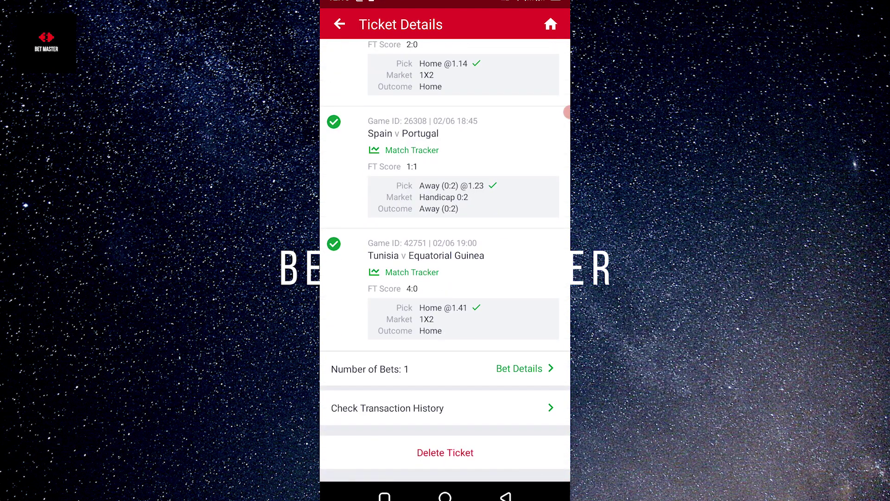
{"action": "scroll", "coordinate": [445, 279], "scroll_direction": "up", "scroll_amount": 4}
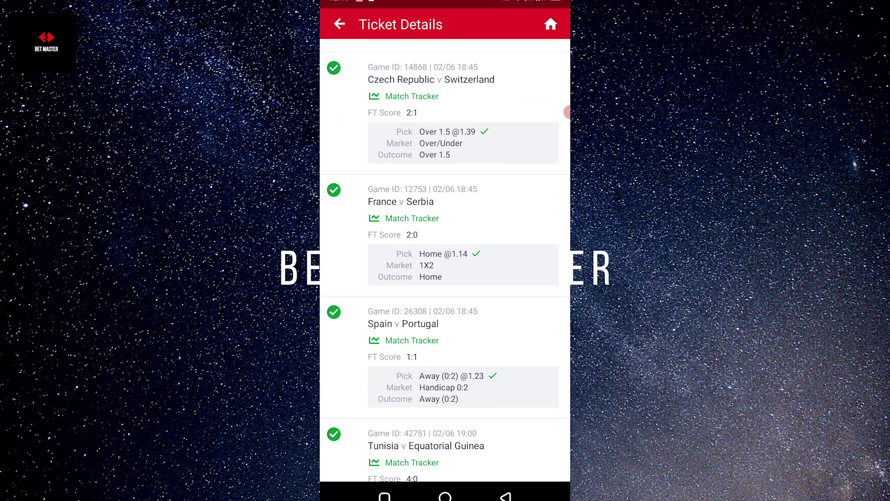
{"action": "scroll", "coordinate": [445, 278], "scroll_direction": "down", "scroll_amount": 4}
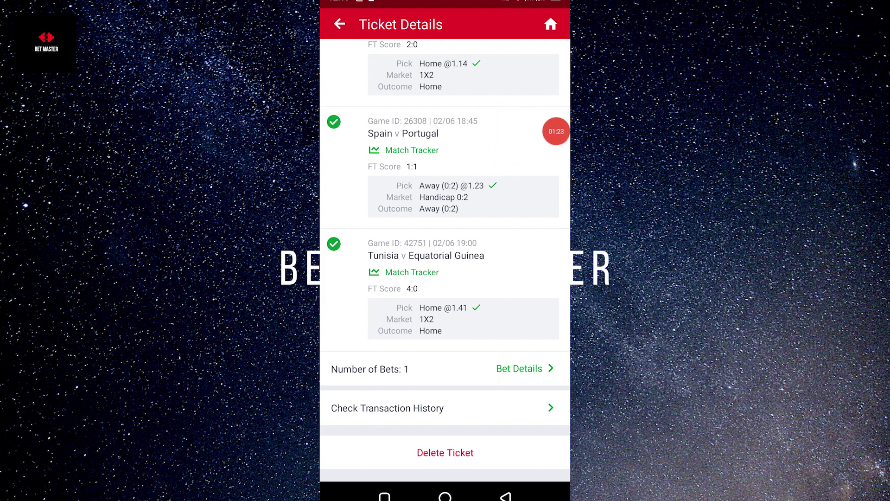
{"action": "scroll", "coordinate": [445, 279], "scroll_direction": "up", "scroll_amount": 3}
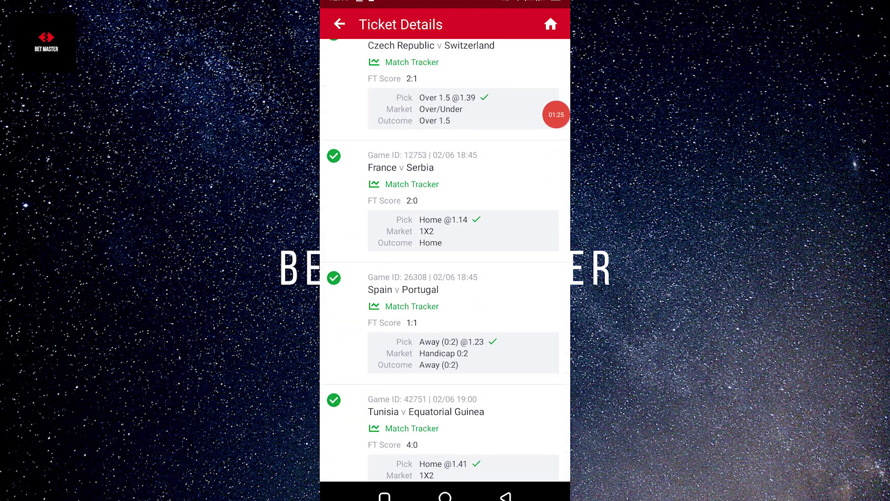
{"action": "scroll", "coordinate": [445, 278], "scroll_direction": "up", "scroll_amount": 2}
{"action": "scroll", "coordinate": [446, 278], "scroll_direction": "down", "scroll_amount": 3}
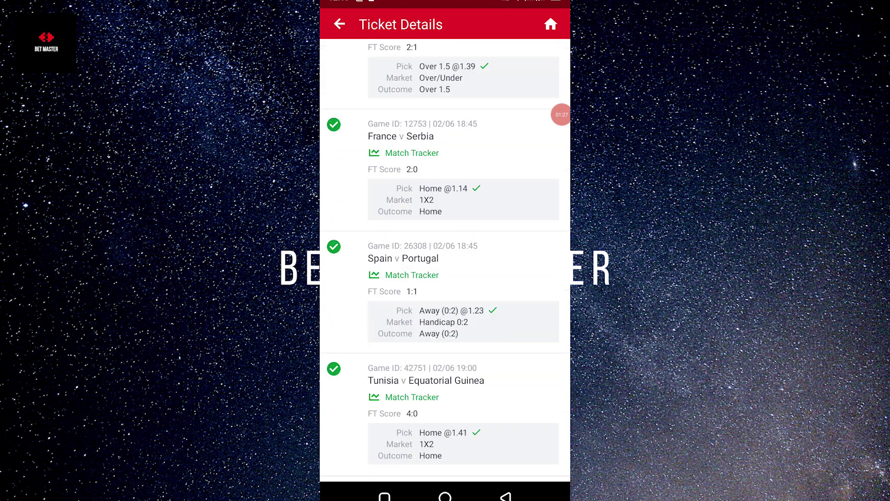
{"action": "scroll", "coordinate": [446, 278], "scroll_direction": "down", "scroll_amount": 3}
{"action": "scroll", "coordinate": [445, 278], "scroll_direction": "up", "scroll_amount": 3}
{"action": "scroll", "coordinate": [446, 278], "scroll_direction": "up", "scroll_amount": 4}
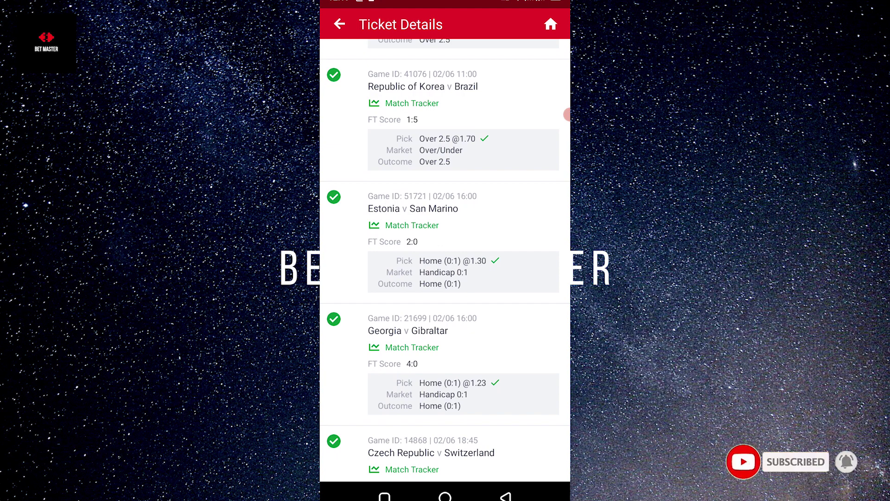
{"action": "scroll", "coordinate": [445, 278], "scroll_direction": "up", "scroll_amount": 5}
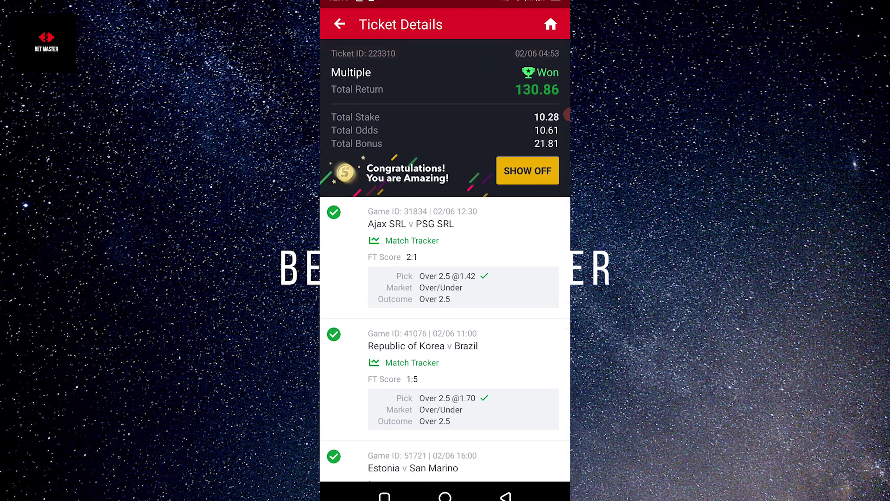
{"action": "scroll", "coordinate": [446, 278], "scroll_direction": "down", "scroll_amount": 5}
{"action": "scroll", "coordinate": [445, 278], "scroll_direction": "down", "scroll_amount": 5}
{"action": "scroll", "coordinate": [445, 278], "scroll_direction": "down", "scroll_amount": 2}
{"action": "scroll", "coordinate": [446, 279], "scroll_direction": "down", "scroll_amount": 6}
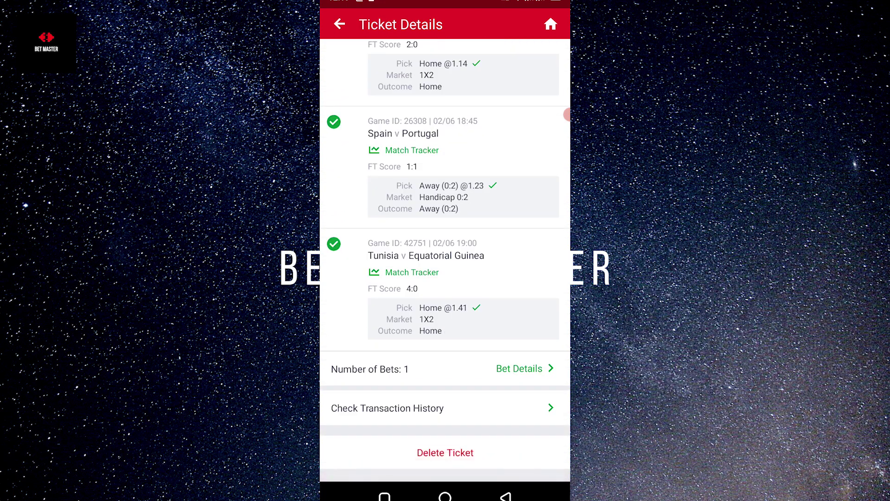